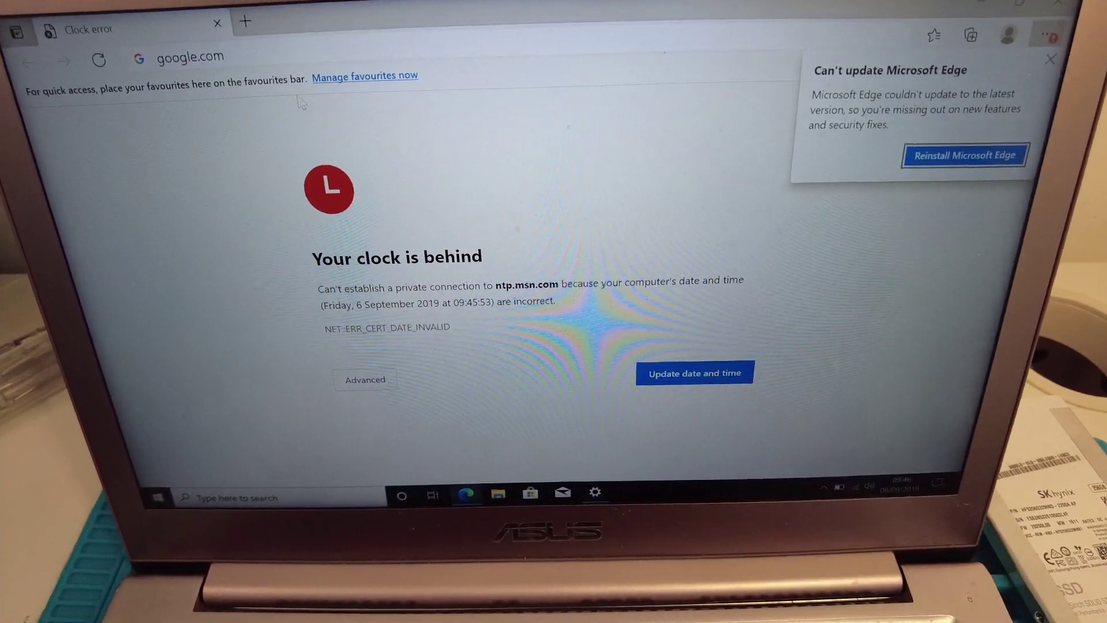
Dismiss the 'Can't update Microsoft Edge' notice over the google.com clock error.
click(256, 56)
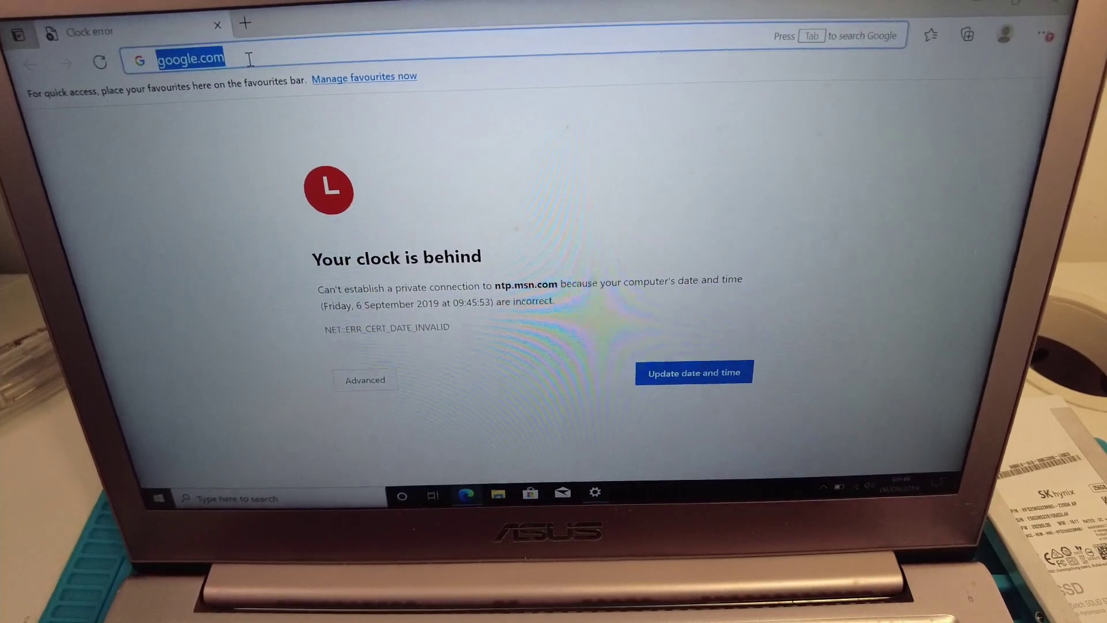
Reload google.com, try bbc.co.uk, and open Windows Date and time settings.
key(Return)
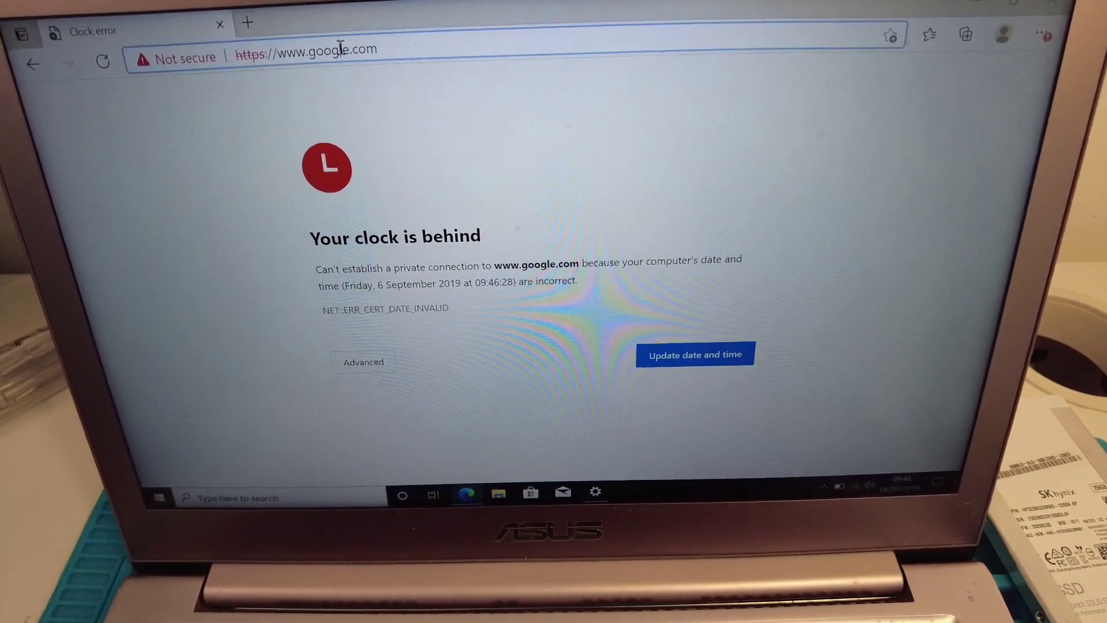
text(b)
text(o.uk)
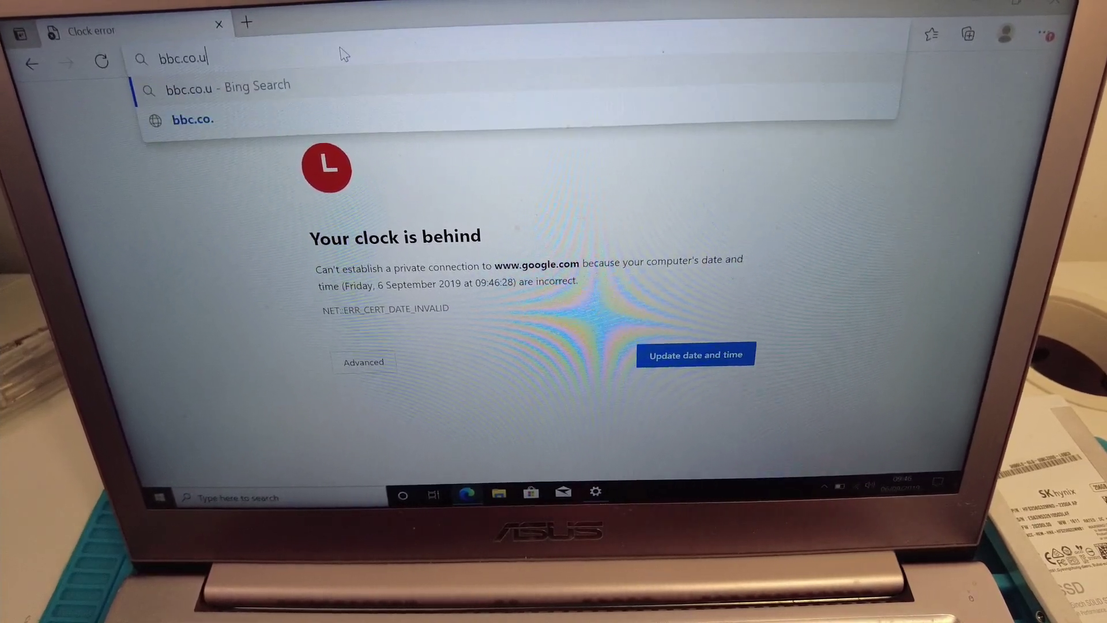
key(Return)
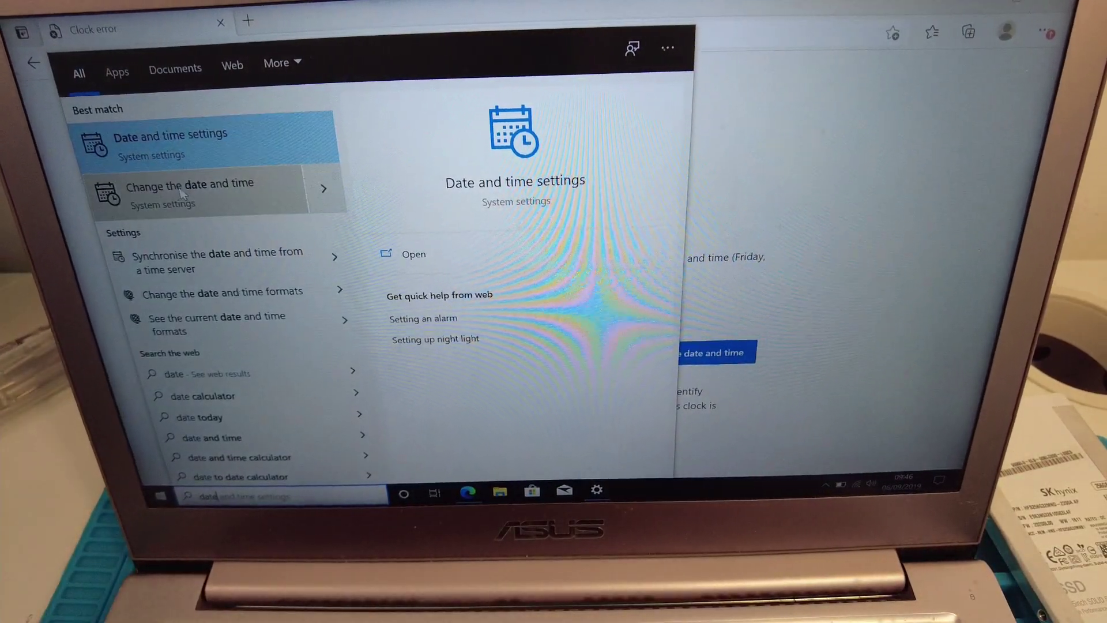
click(143, 158)
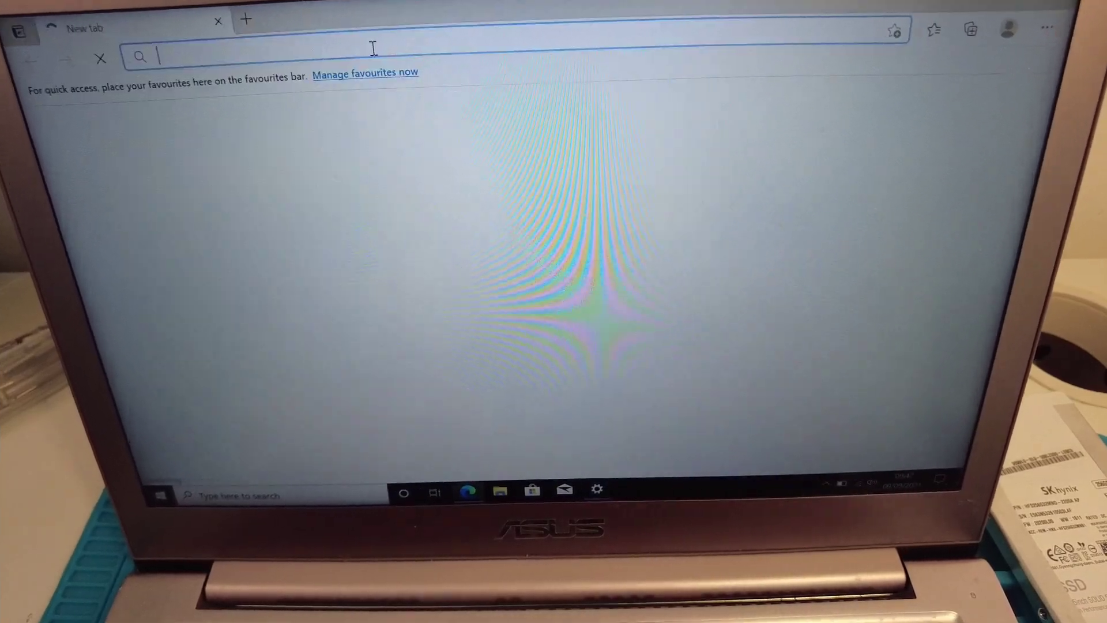
text(bbc.co.uk)
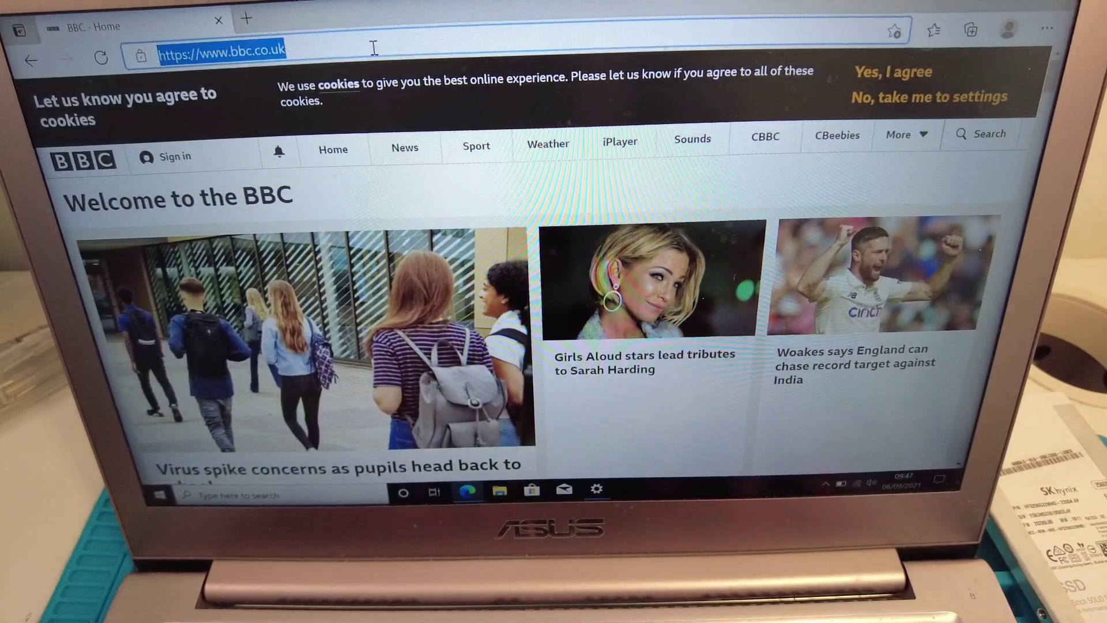
text(google)
Load google.com and search for 'test' to confirm results appear without the clock error.
key(Return)
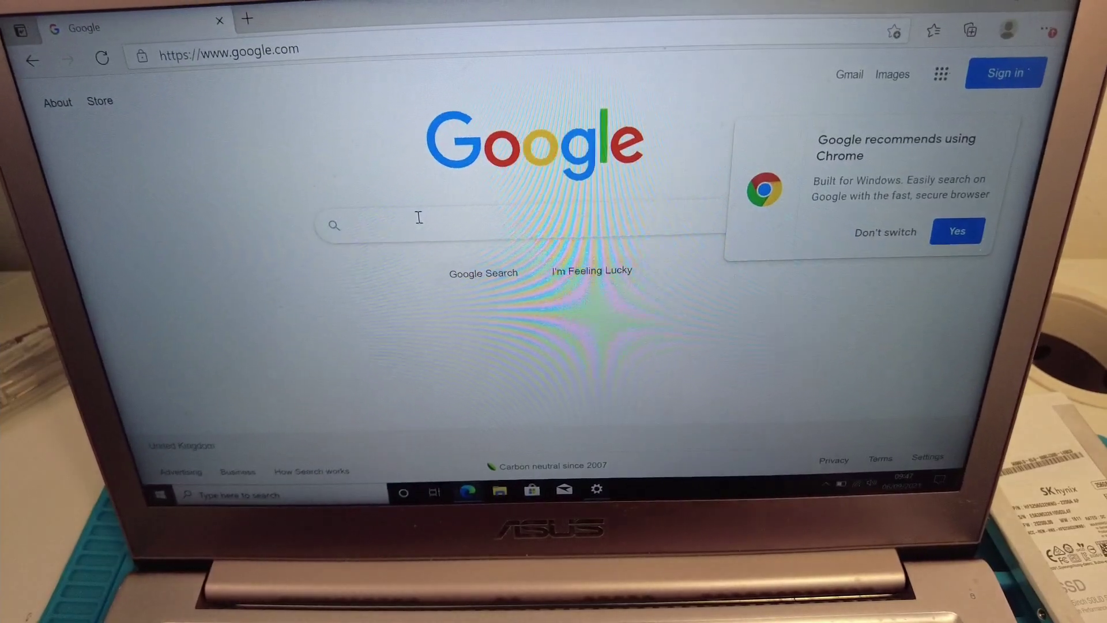
text(test)
key(Return)
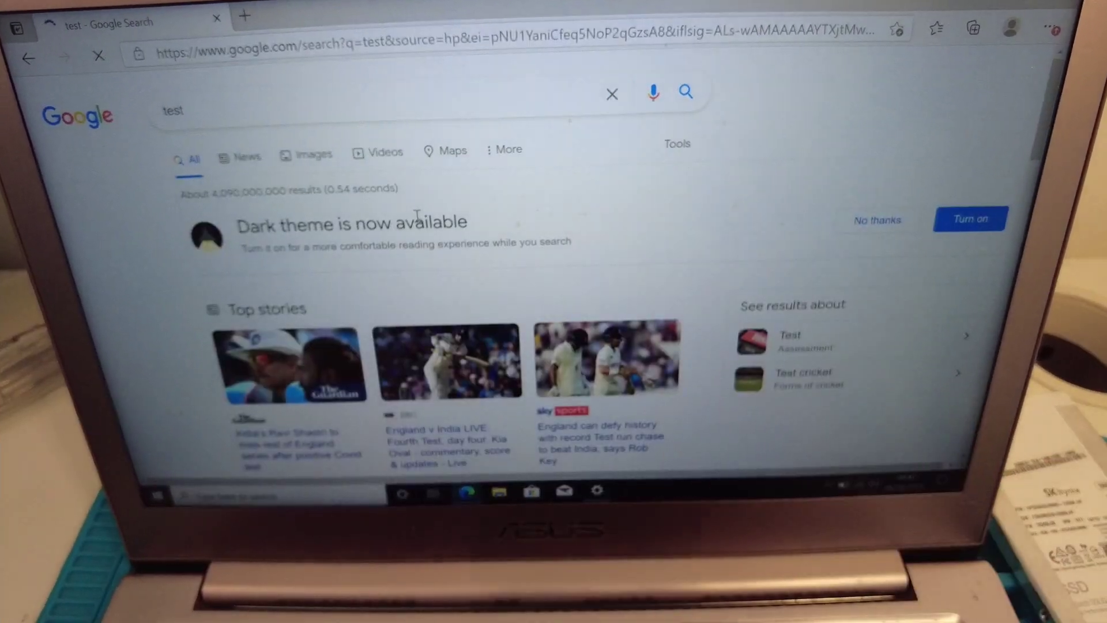